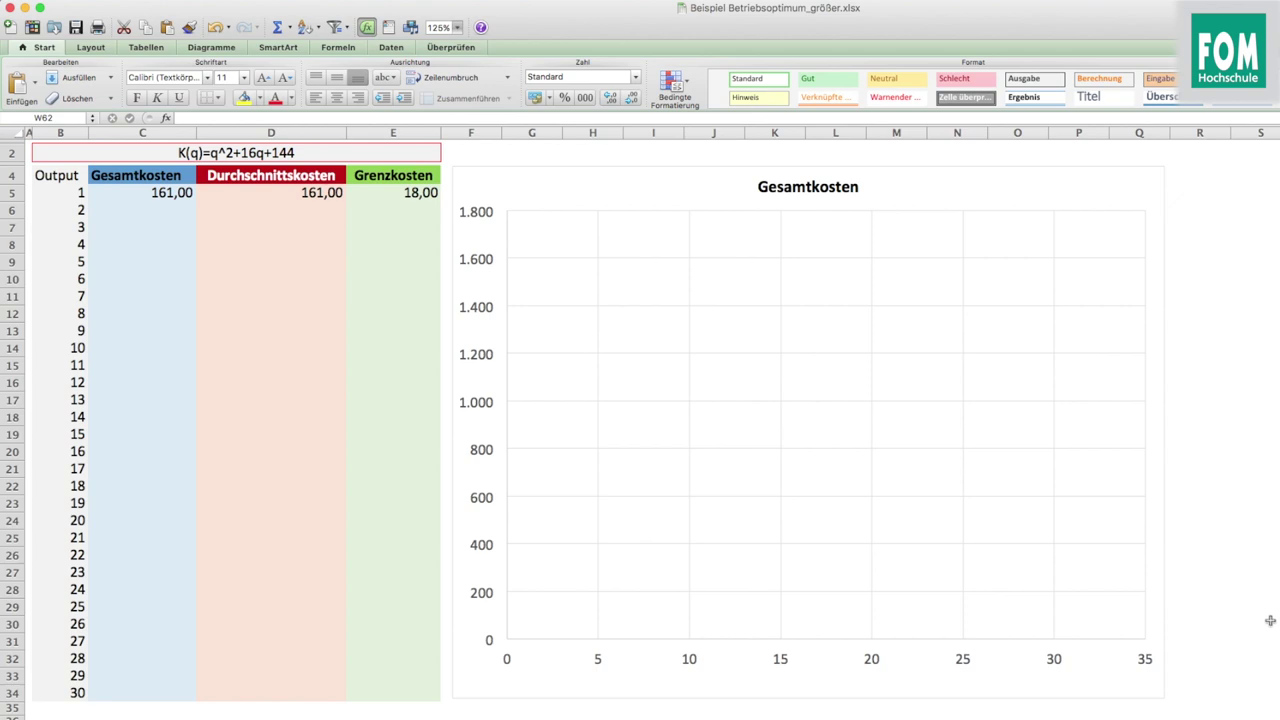
Step: Copy the total cost formula from C5 down to C34, giving 161,00 to 1.524,00
left_click(120, 195)
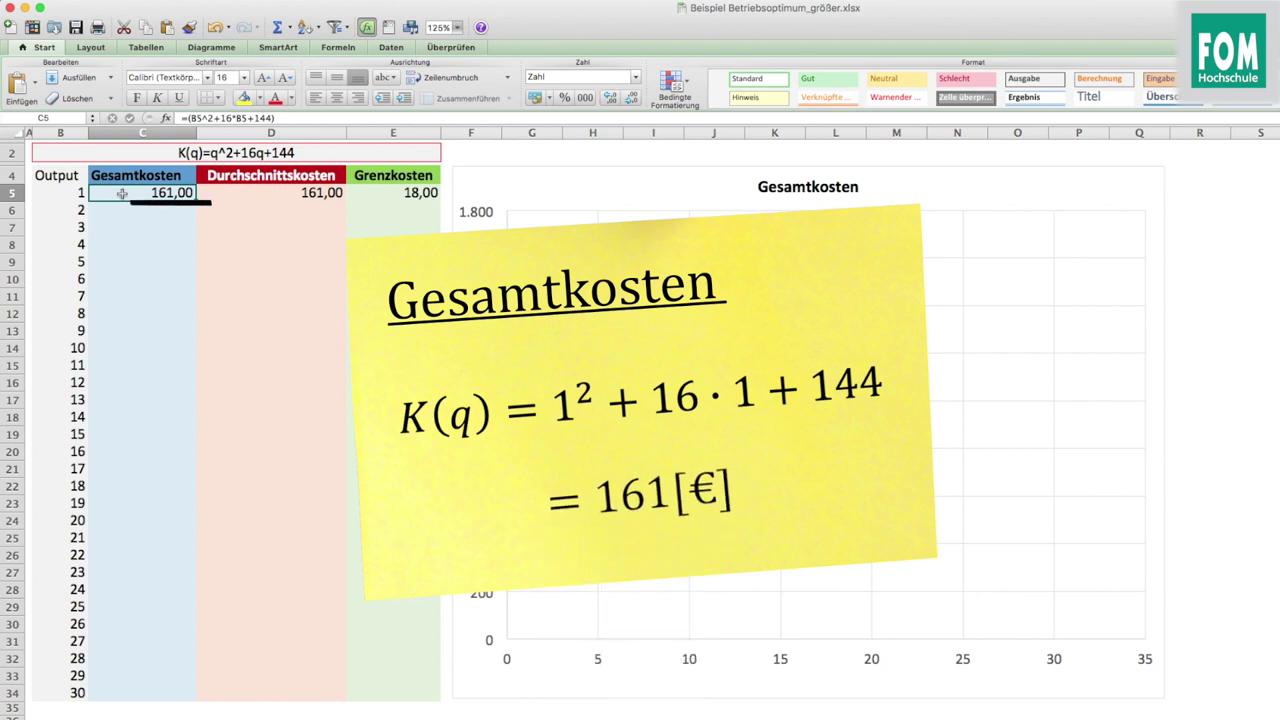
double_click(197, 201)
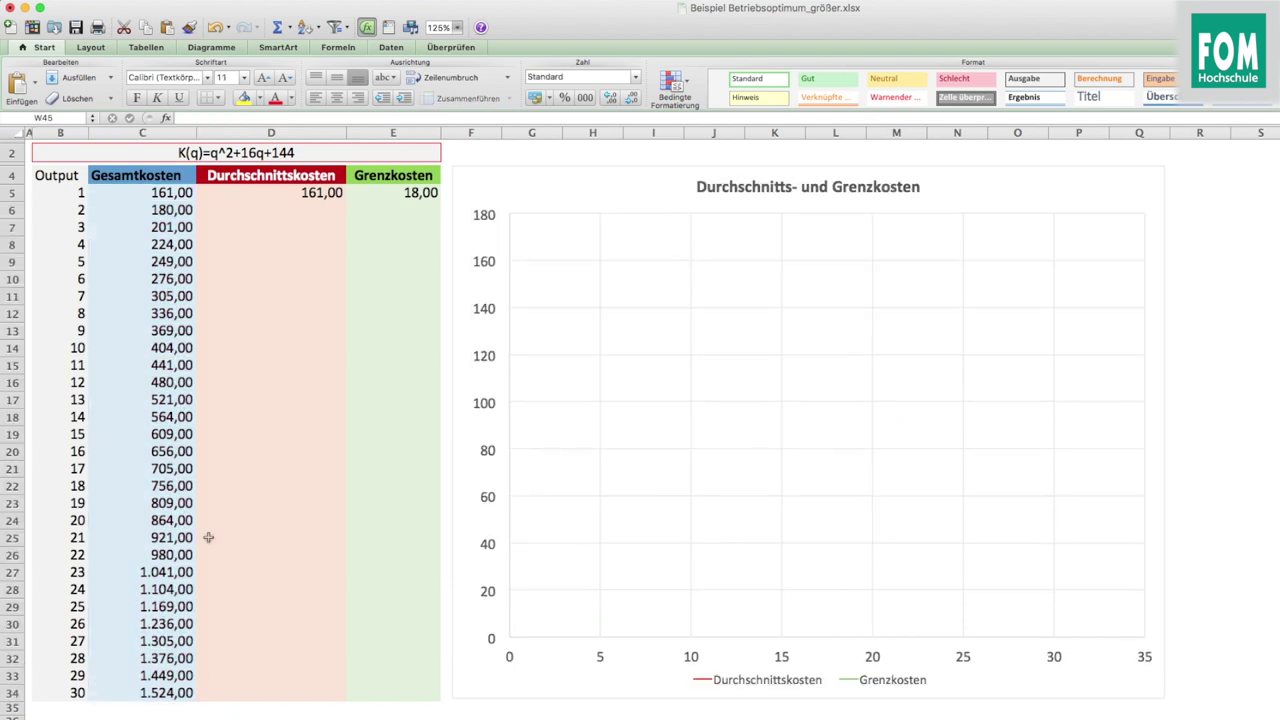
Step: Copy the average cost formula from D5 down to D34, giving 161,00 to 50,80
left_click(235, 195)
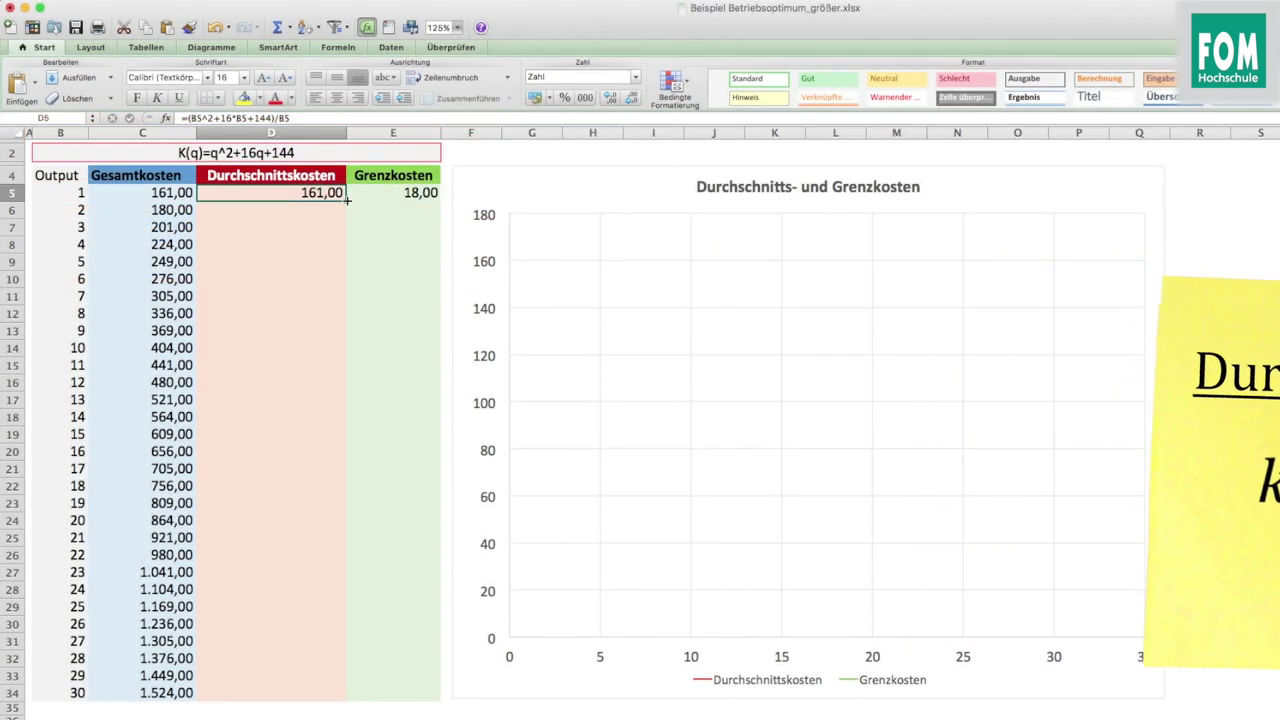
double_click(344, 201)
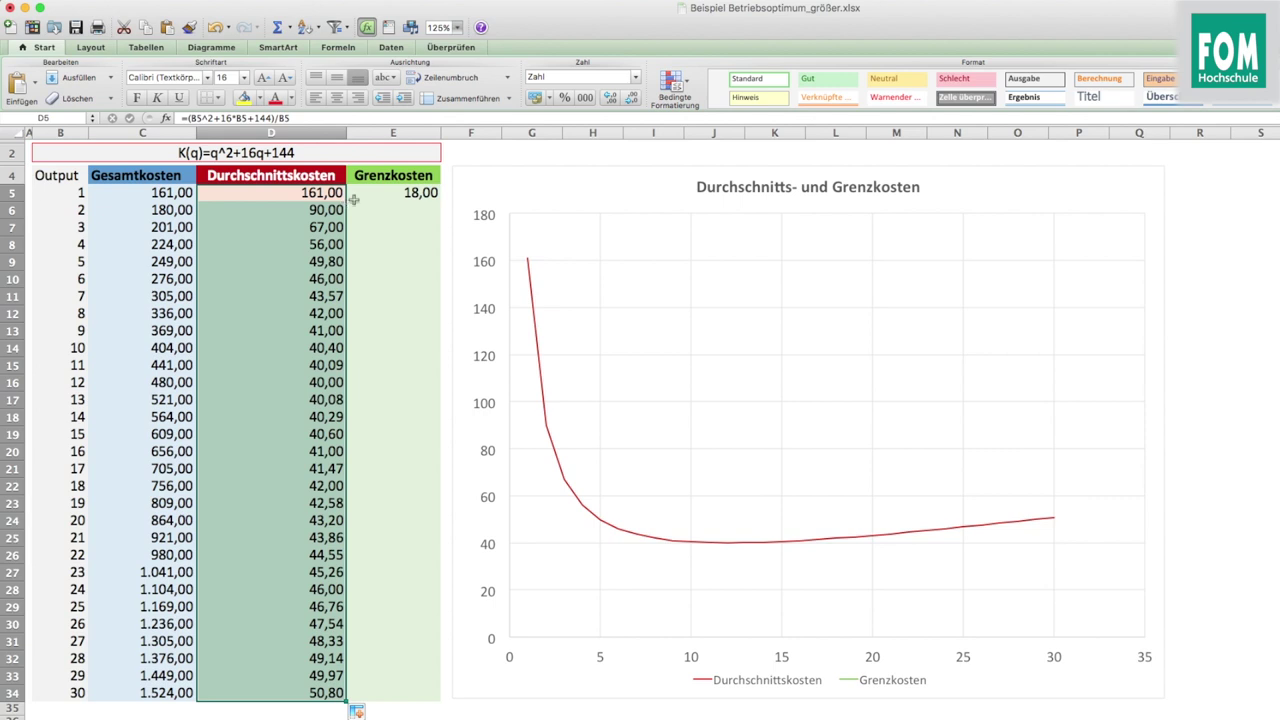
left_click(375, 194)
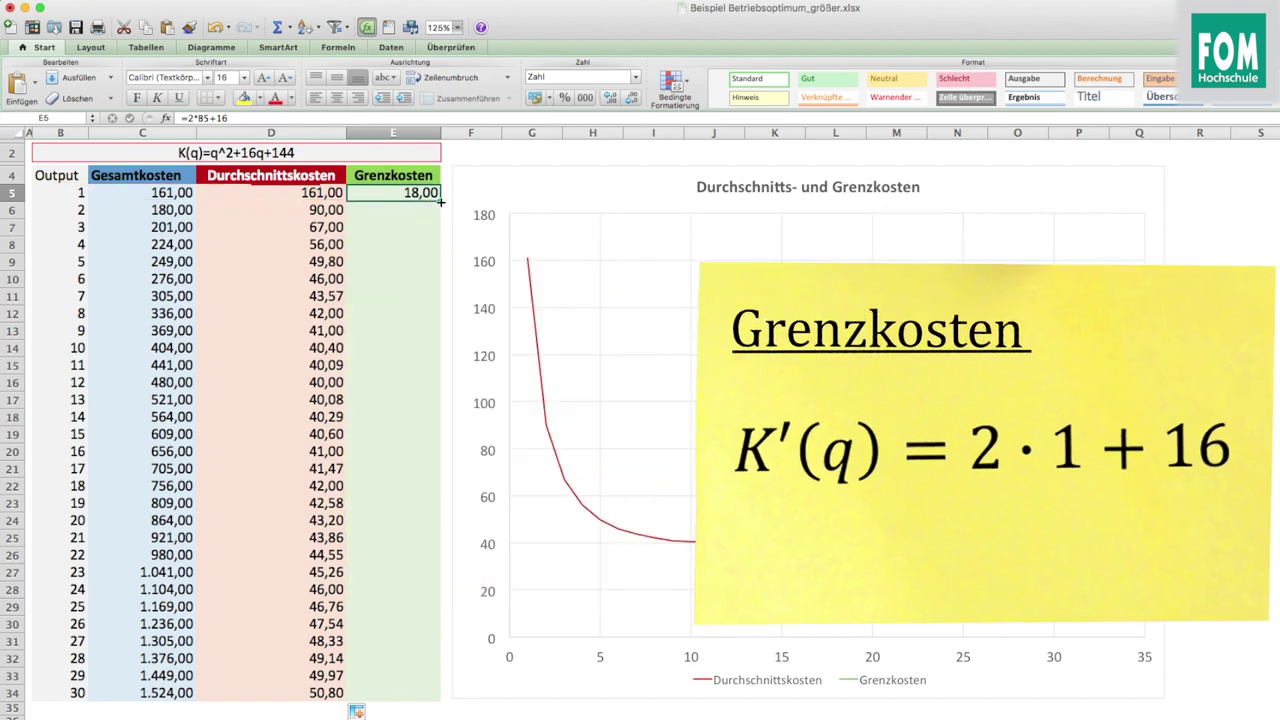
Step: Fill marginal costs down E5:E34 and circle where the curves meet at 40,00
double_click(439, 201)
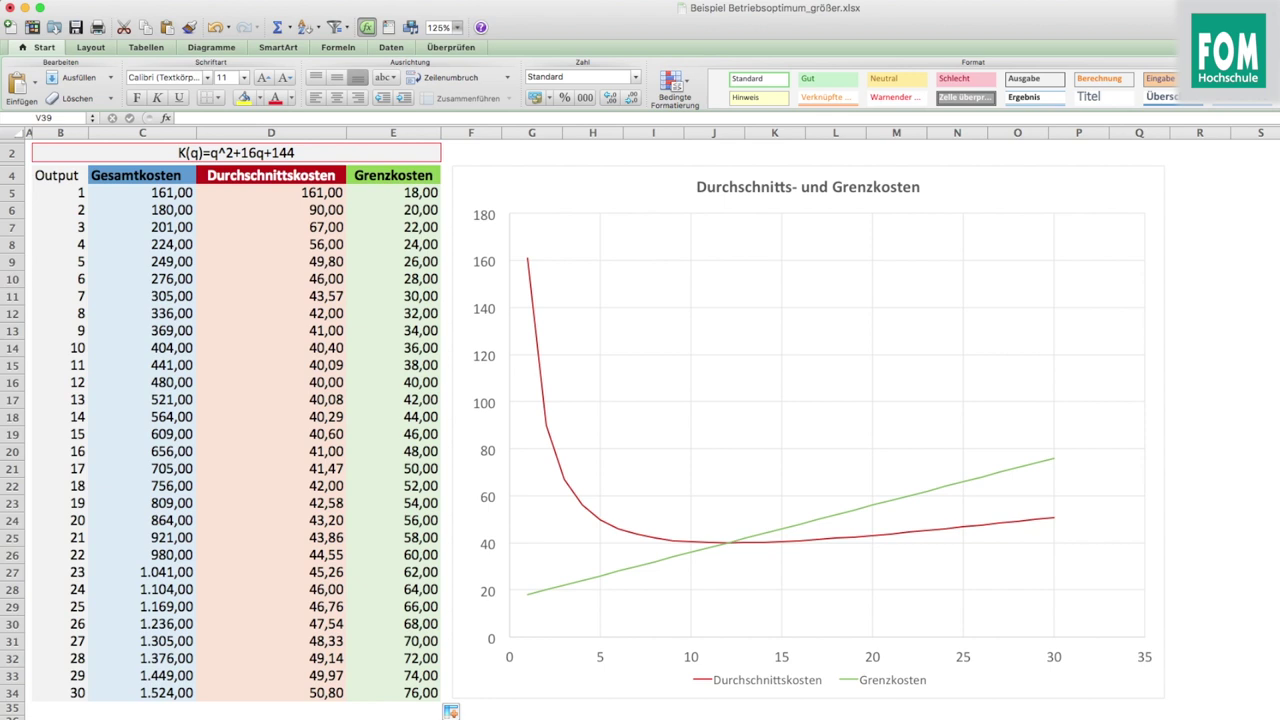
mouse_move(722, 522)
left_mouse_down()
mouse_move(725, 566)
mouse_move(710, 520)
left_mouse_up()
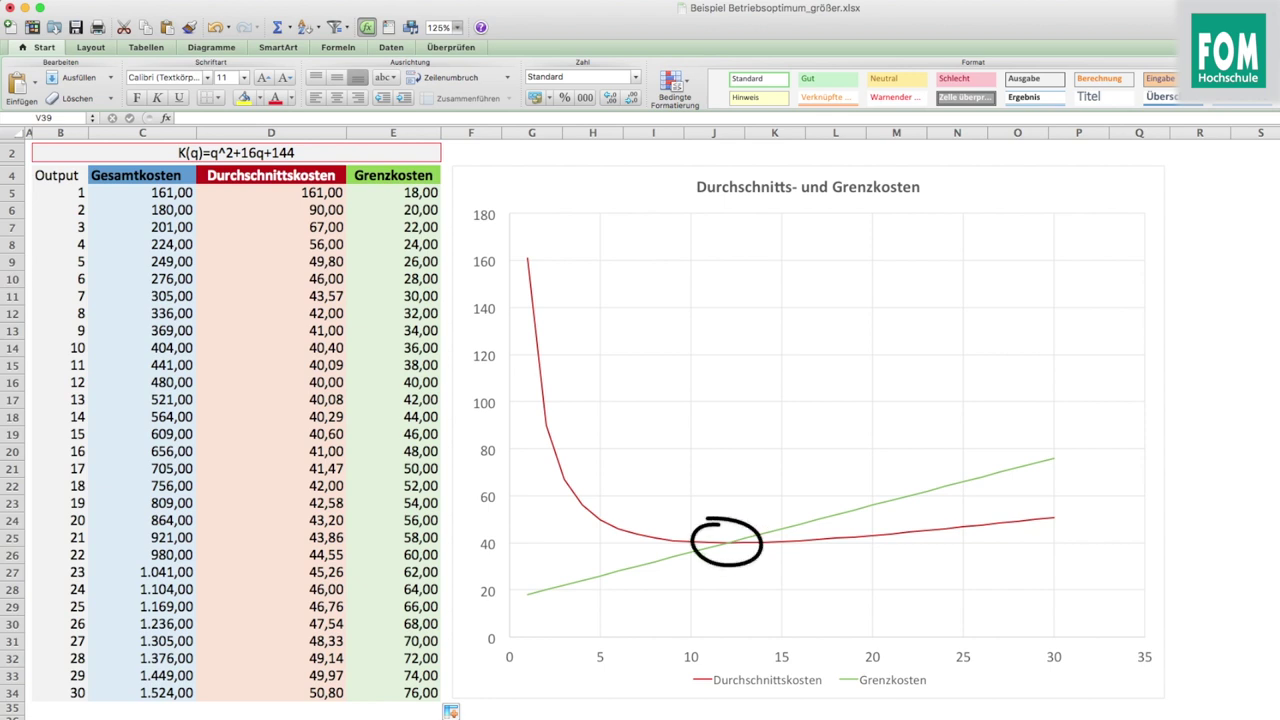